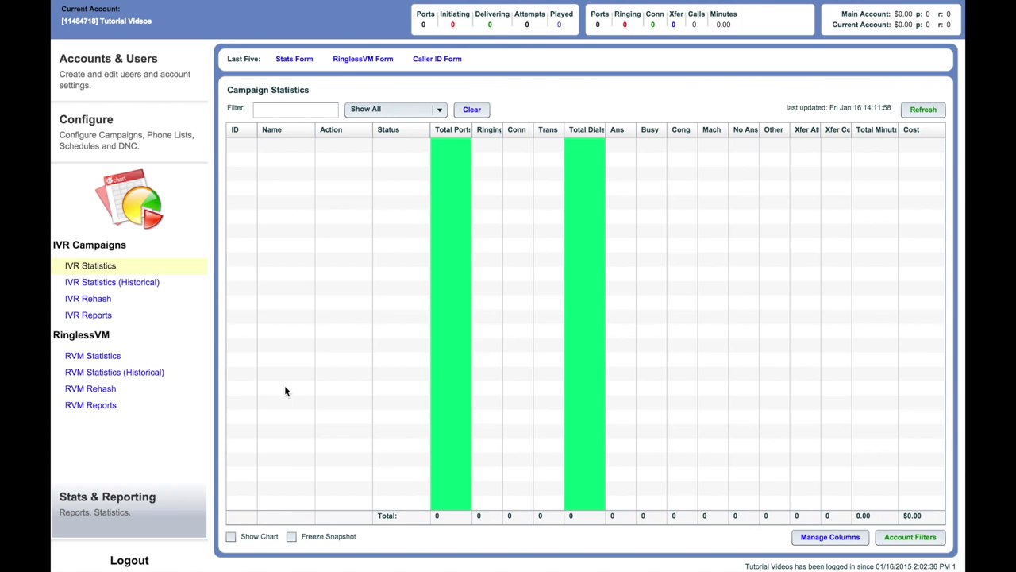
# Step: Show the RinglessVM campaign list from the Configure section
pyautogui.click(113, 135)
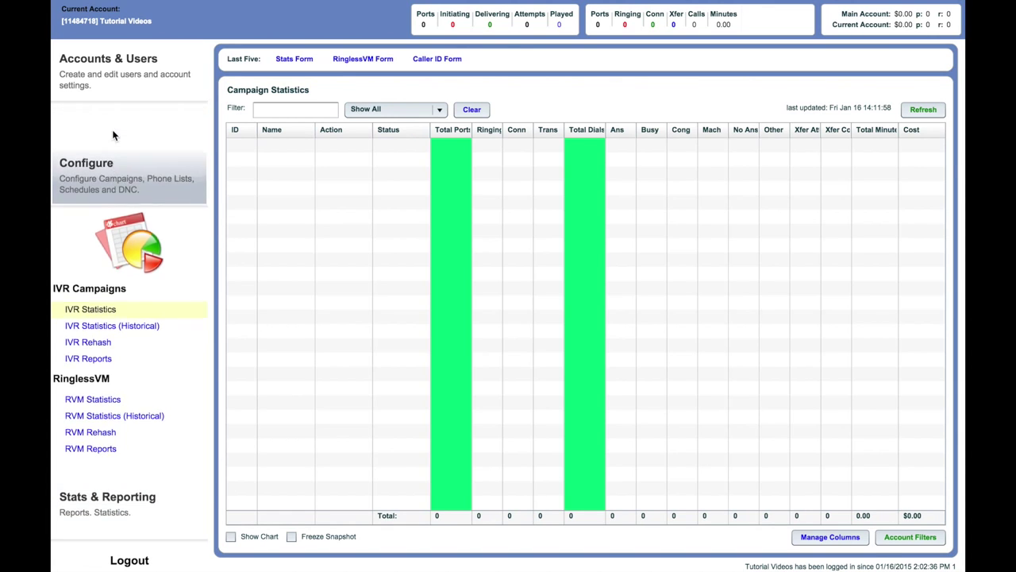
pyautogui.click(96, 252)
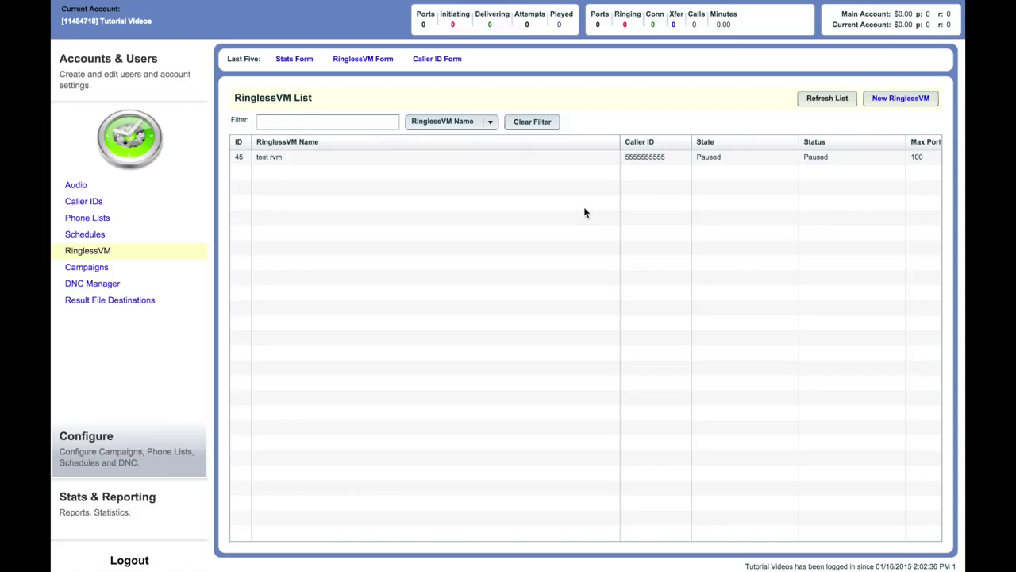
# Step: Create a new ringless voicemail 'RVM 1', kept Paused, with Ringless_Voicemail.wav as its audio
pyautogui.click(876, 101)
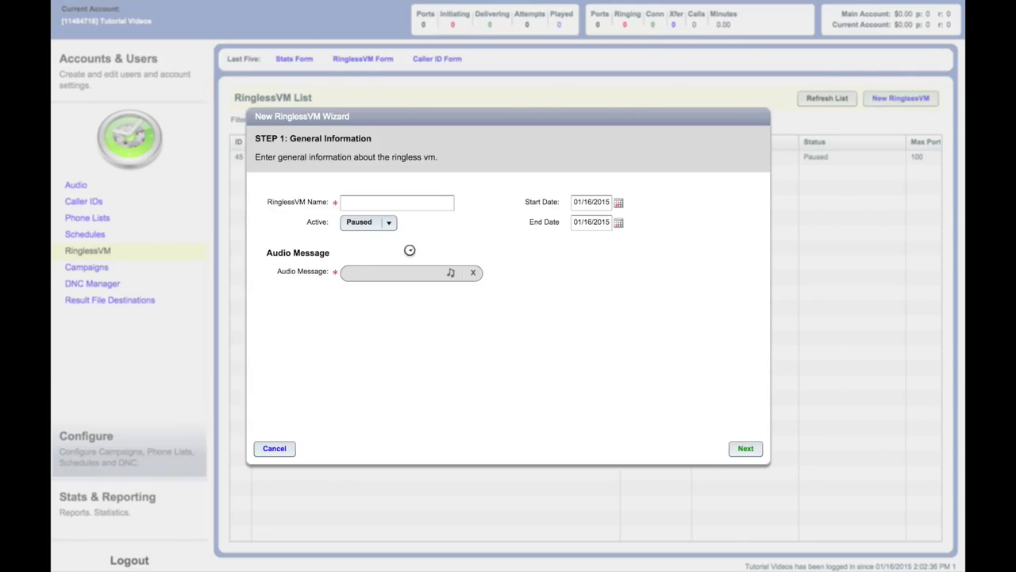
pyautogui.click(418, 201)
pyautogui.write('RVM 1')
pyautogui.click(390, 223)
pyautogui.click(379, 238)
pyautogui.click(451, 273)
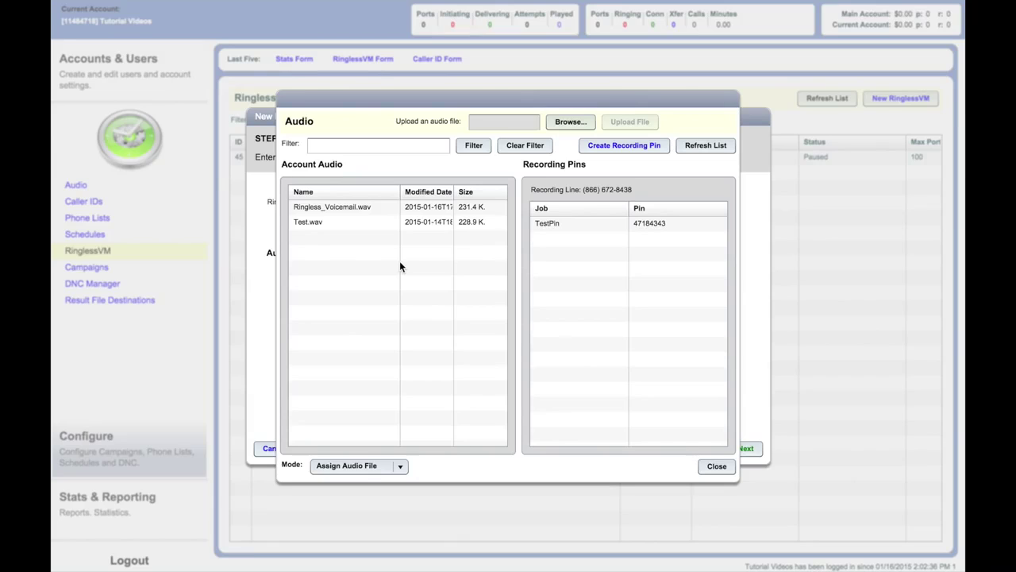
pyautogui.doubleClick(369, 208)
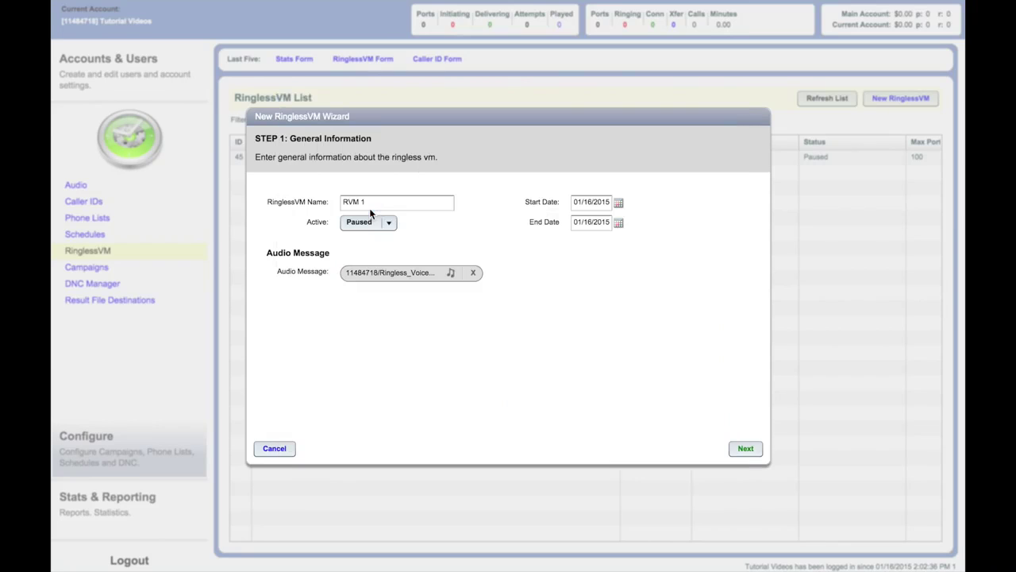
# Step: Set the caller ID to the third listed number and change Max Ports from 200 to 150
pyautogui.click(744, 449)
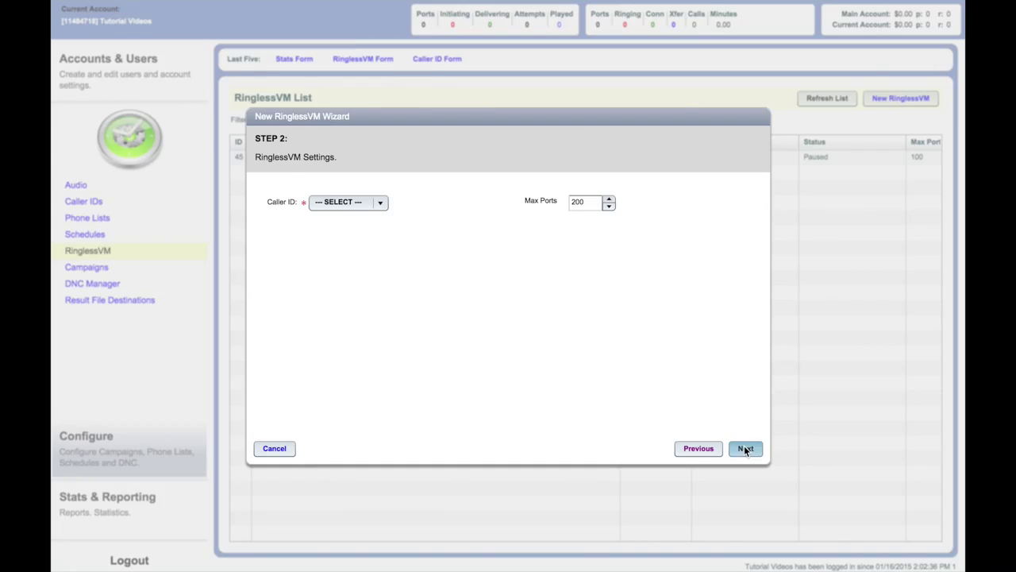
pyautogui.click(382, 204)
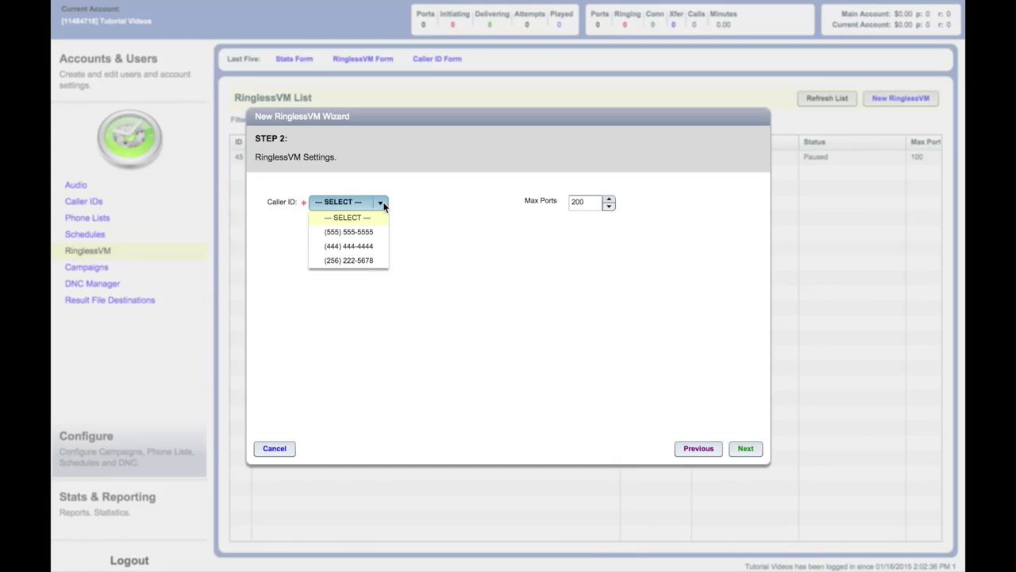
pyautogui.click(374, 261)
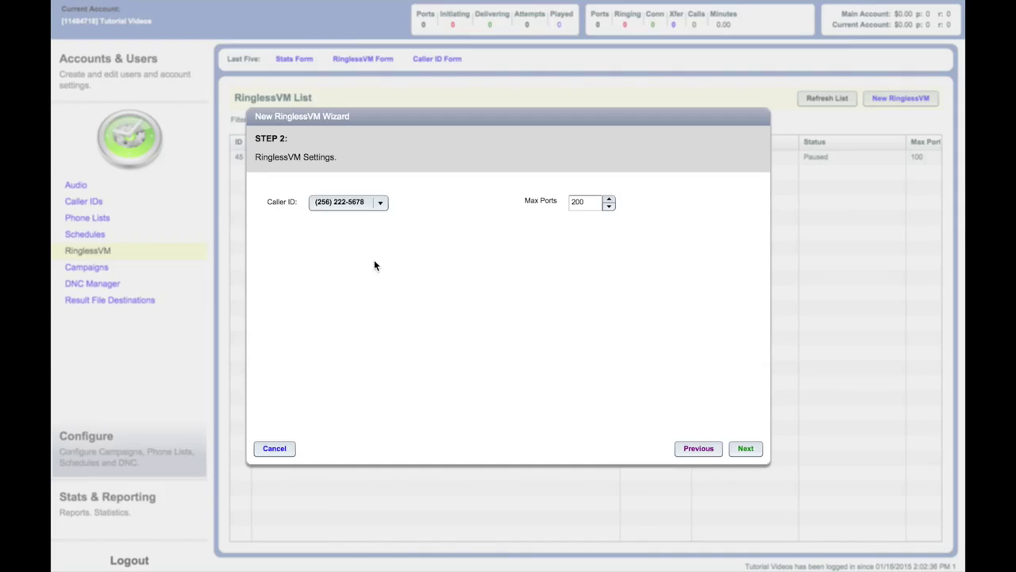
pyautogui.moveTo(580, 201); pyautogui.dragTo(553, 200)
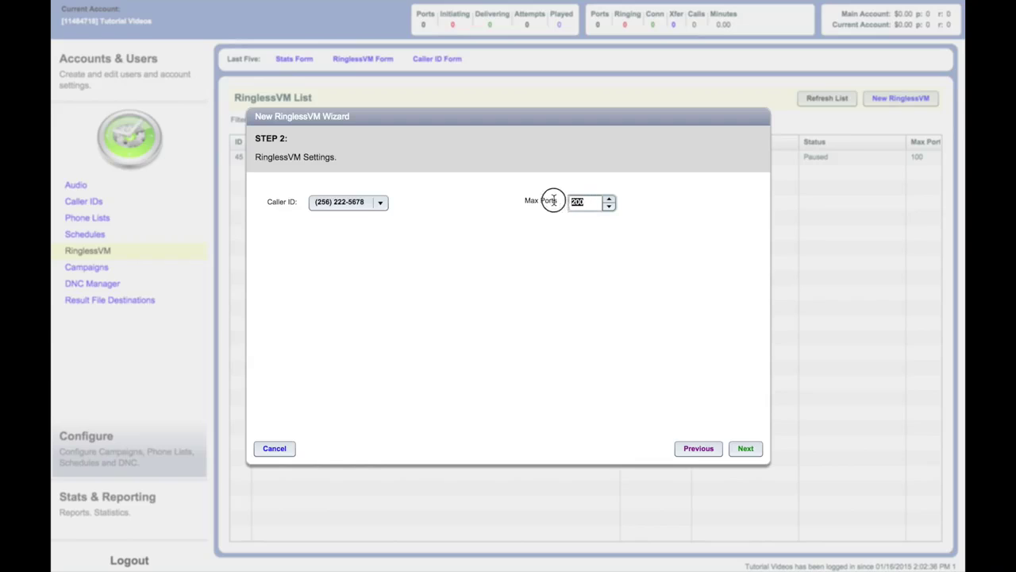
pyautogui.press('BackSpace')
pyautogui.write('150')
# Step: Switch to a custom schedule using the Local Time (Relative To Lead) timezone
pyautogui.click(750, 447)
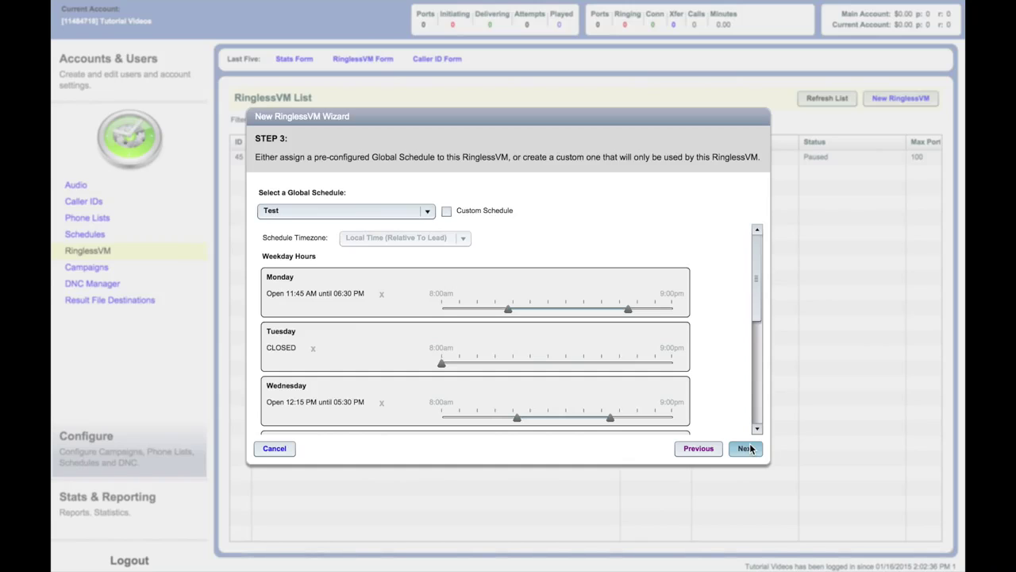
pyautogui.click(433, 214)
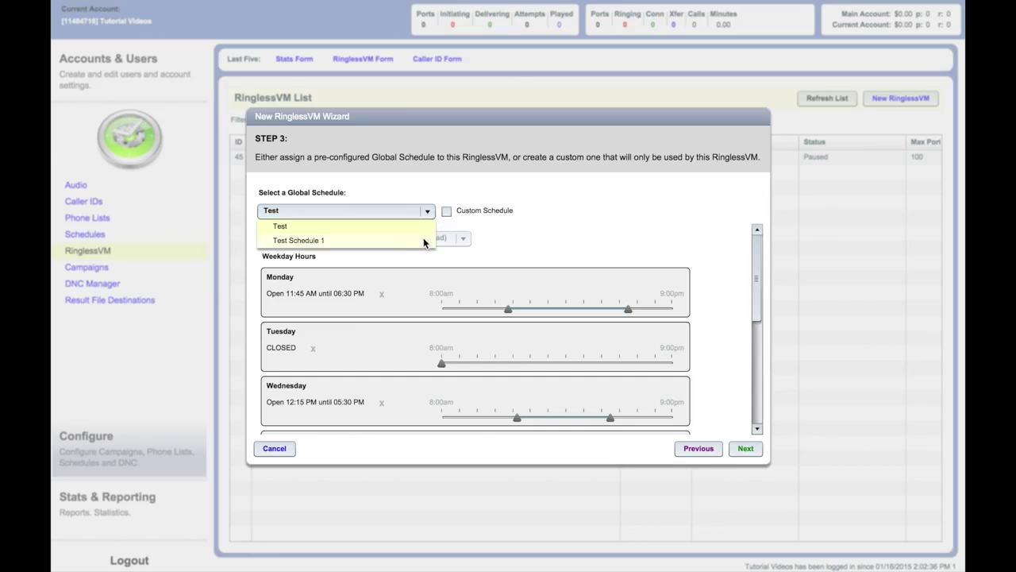
pyautogui.click(515, 240)
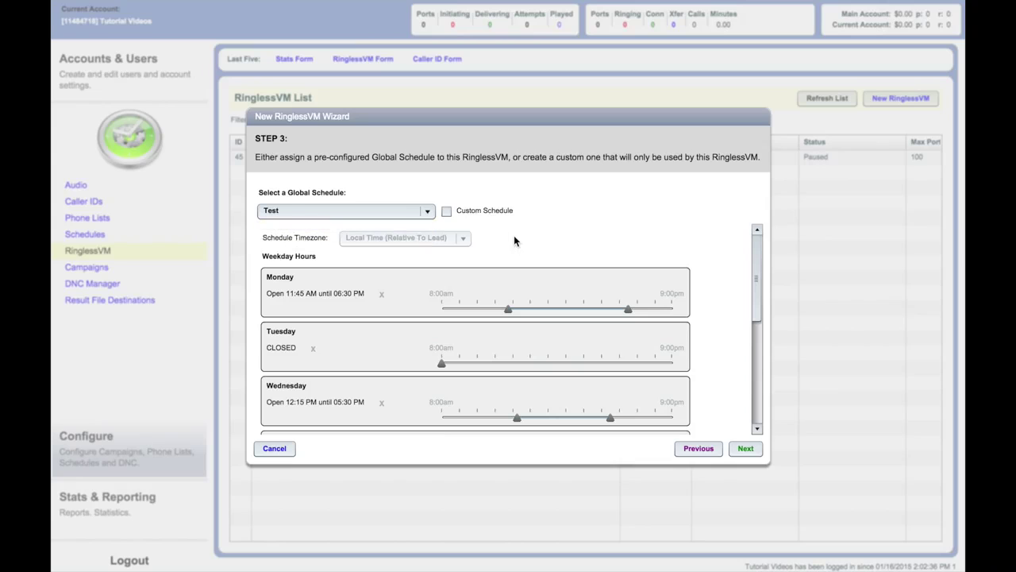
pyautogui.click(447, 211)
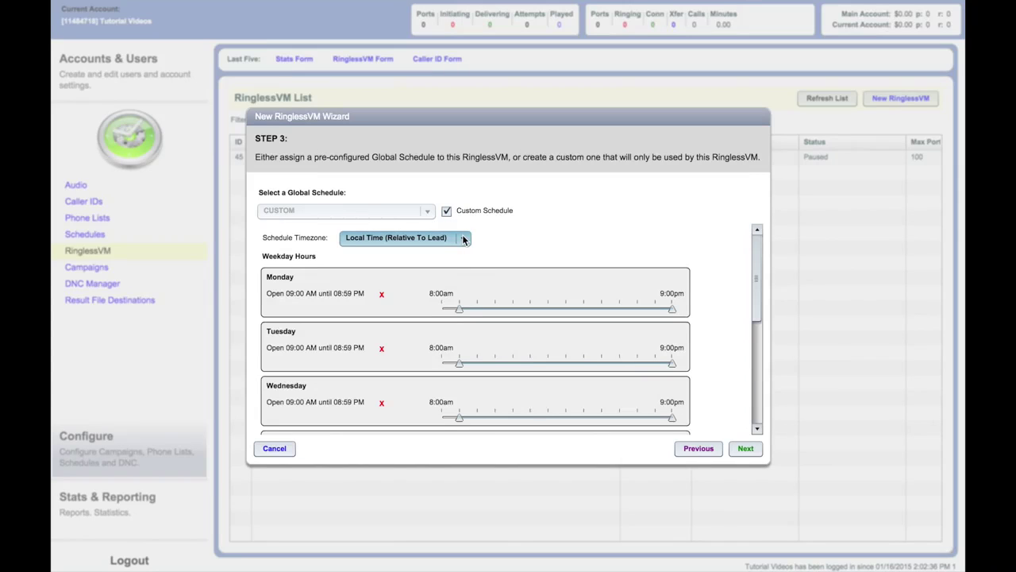
pyautogui.click(464, 240)
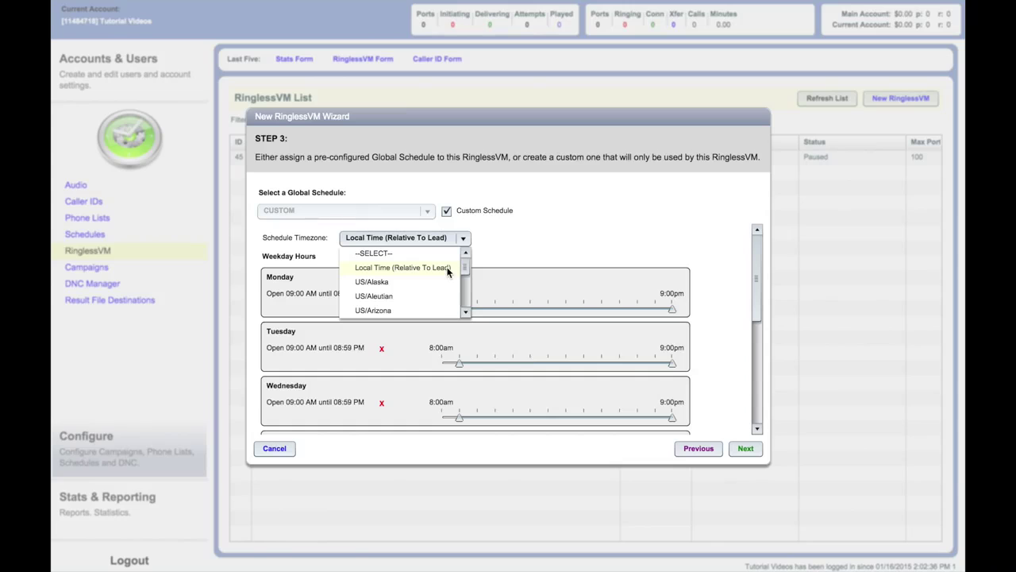
pyautogui.click(465, 271)
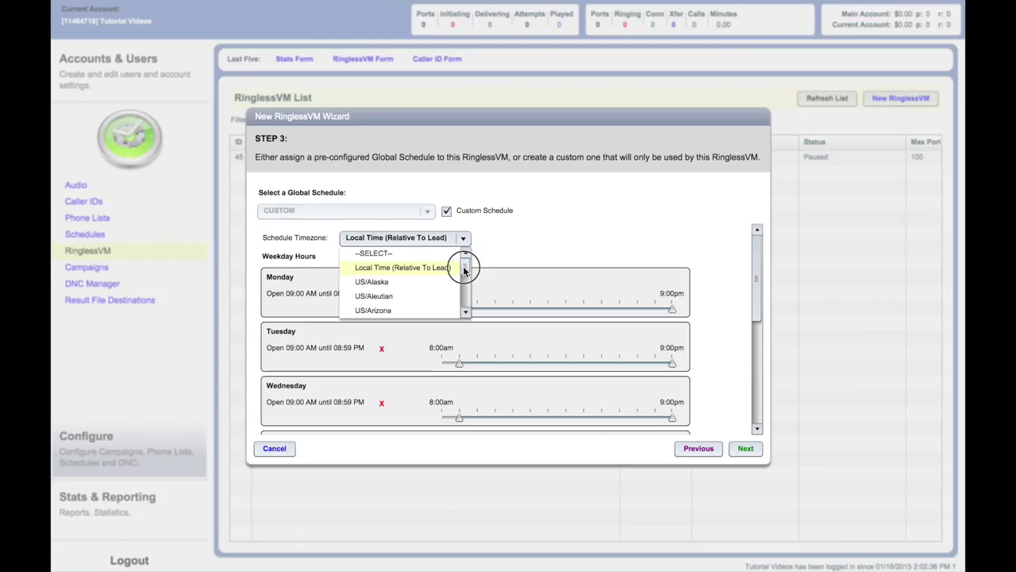
pyautogui.moveTo(464, 271)
pyautogui.mouseDown()
pyautogui.moveTo(465, 288)
pyautogui.moveTo(466, 254)
pyautogui.mouseUp()
pyautogui.click(427, 268)
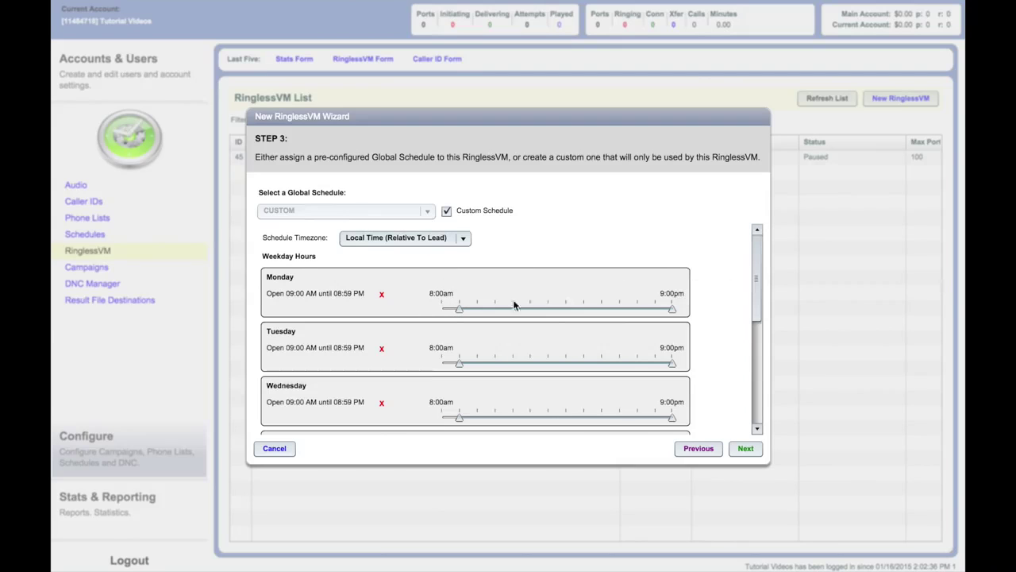
# Step: Set Monday's hours to 12:00 PM–05:45 PM and mark Tuesday and Wednesday closed
pyautogui.click(476, 310)
pyautogui.moveTo(460, 309); pyautogui.dragTo(513, 310)
pyautogui.moveTo(672, 310); pyautogui.dragTo(614, 309)
pyautogui.click(382, 349)
pyautogui.click(381, 402)
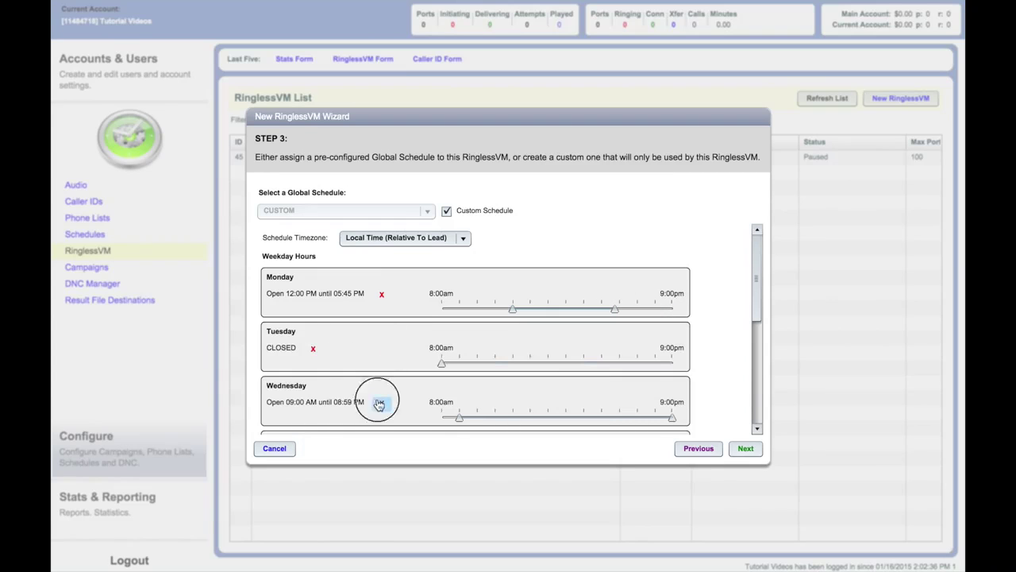
# Step: Assign the Ringless Voicemail phone list to RVM 1 and save the campaign
pyautogui.click(745, 450)
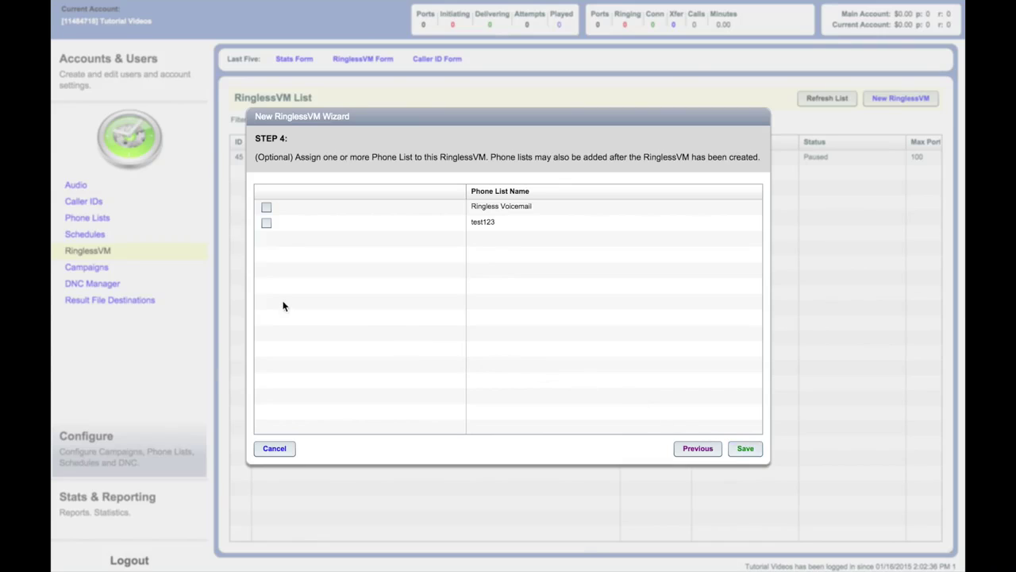
pyautogui.click(267, 206)
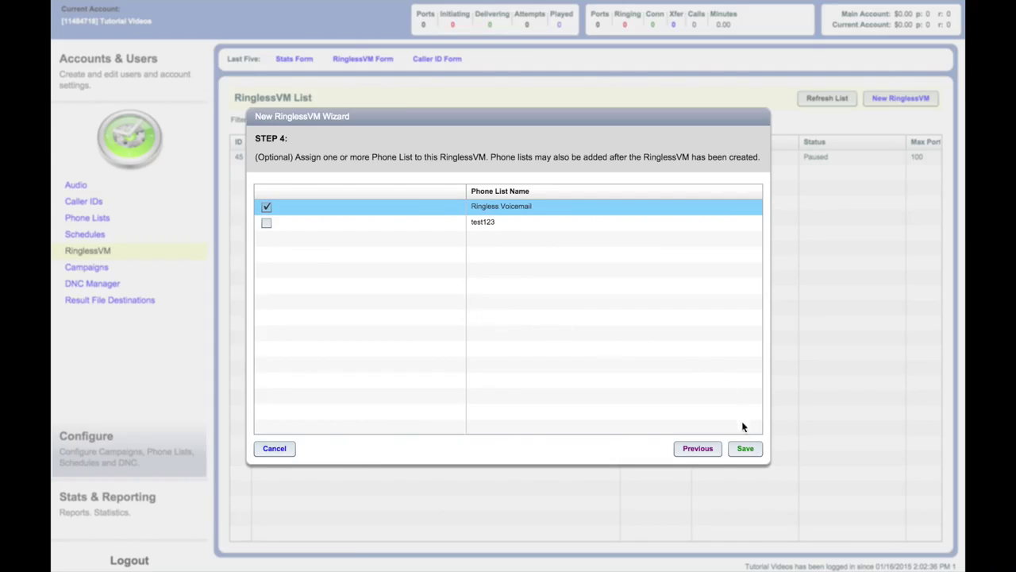
pyautogui.click(746, 448)
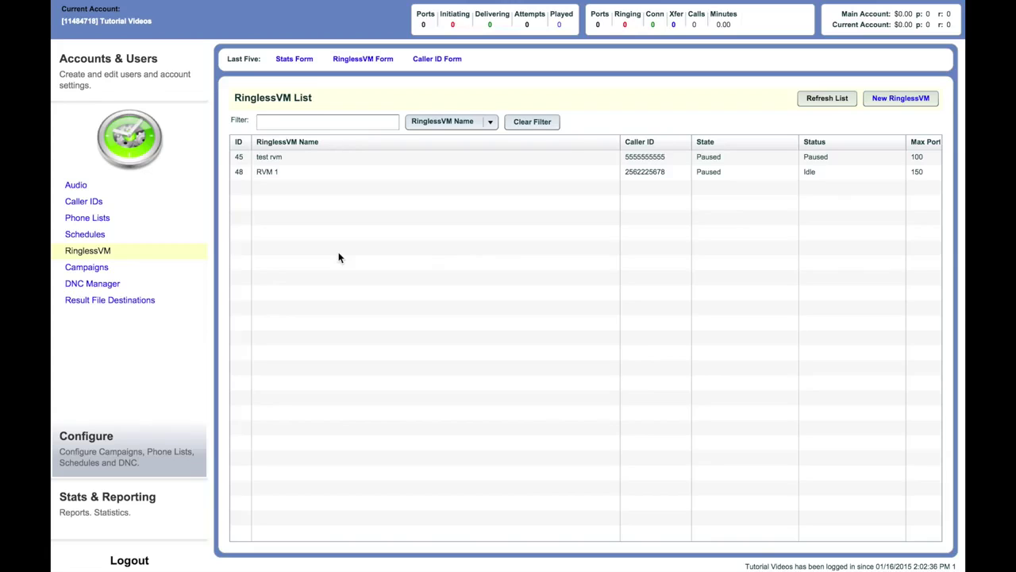
# Step: Open RVM 1's configuration and review its Schedule, Settings and Phone Lists tabs
pyautogui.click(299, 173)
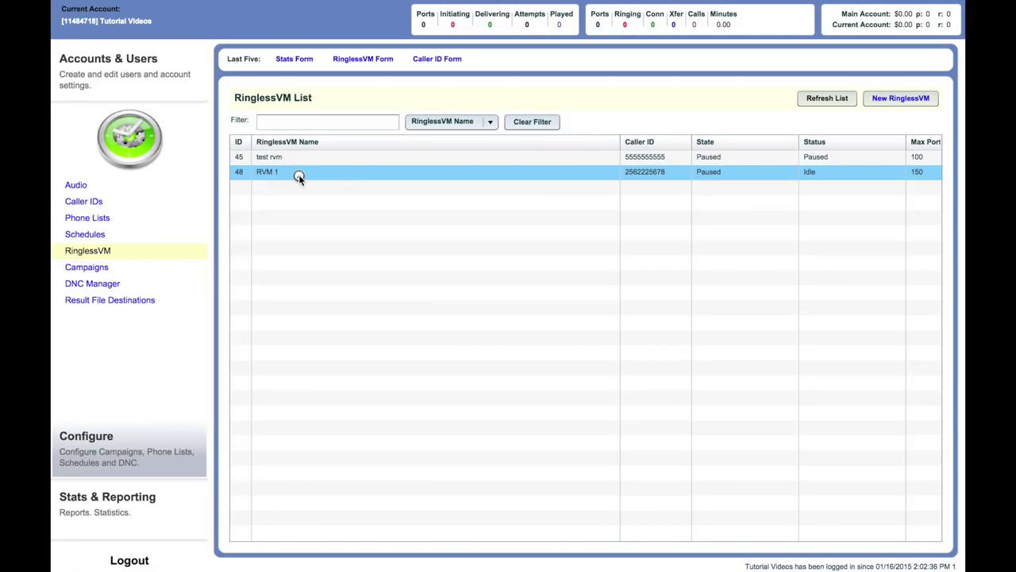
pyautogui.doubleClick(299, 174)
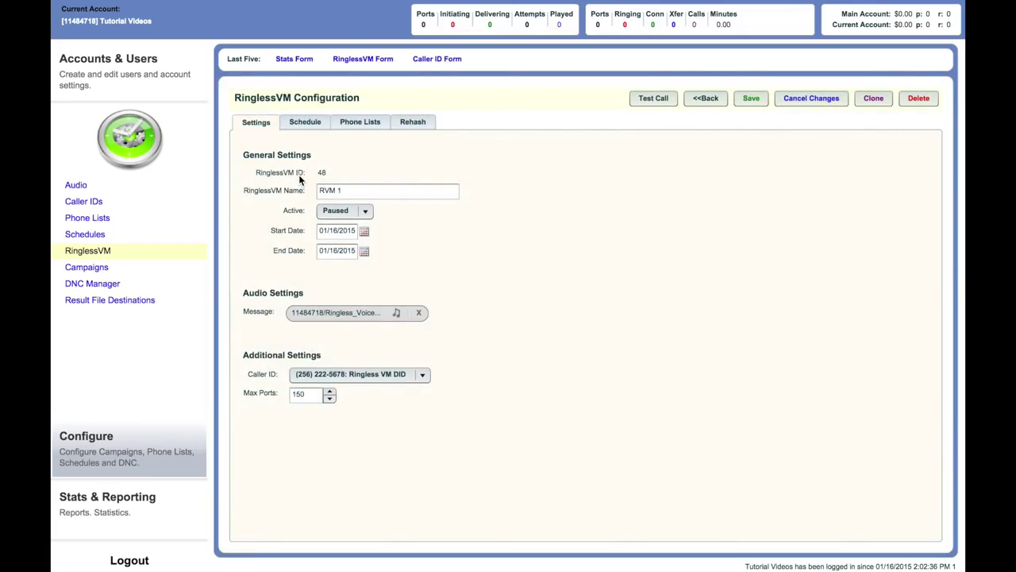
pyautogui.click(306, 124)
pyautogui.click(257, 123)
pyautogui.click(380, 130)
pyautogui.click(656, 97)
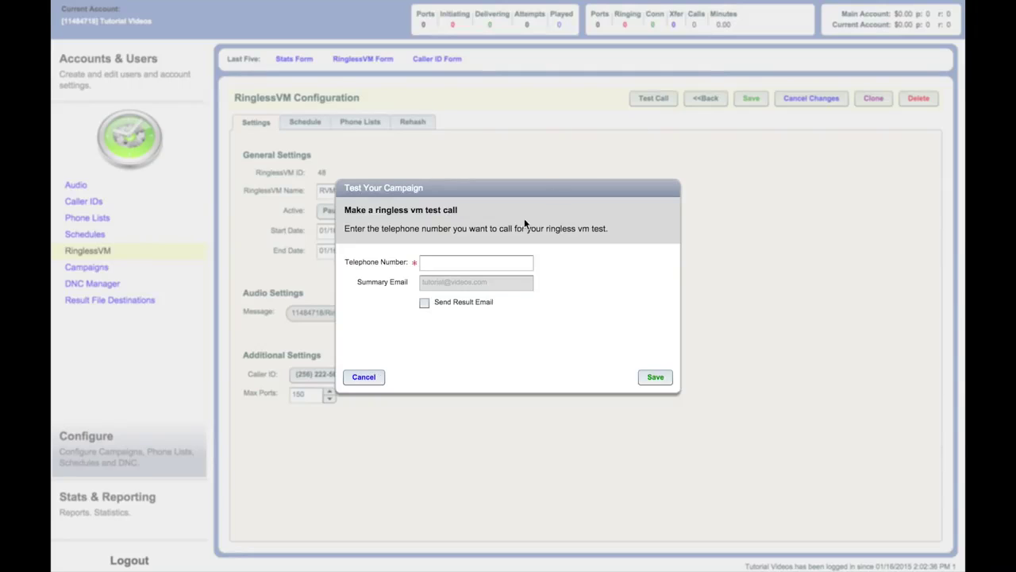
pyautogui.click(478, 264)
pyautogui.click(424, 304)
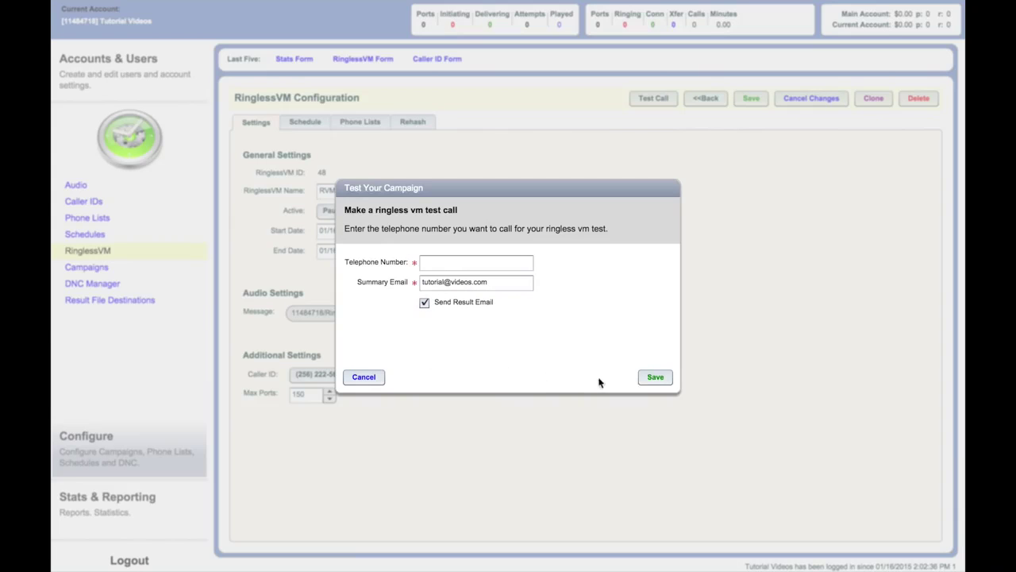
pyautogui.click(379, 377)
pyautogui.click(479, 311)
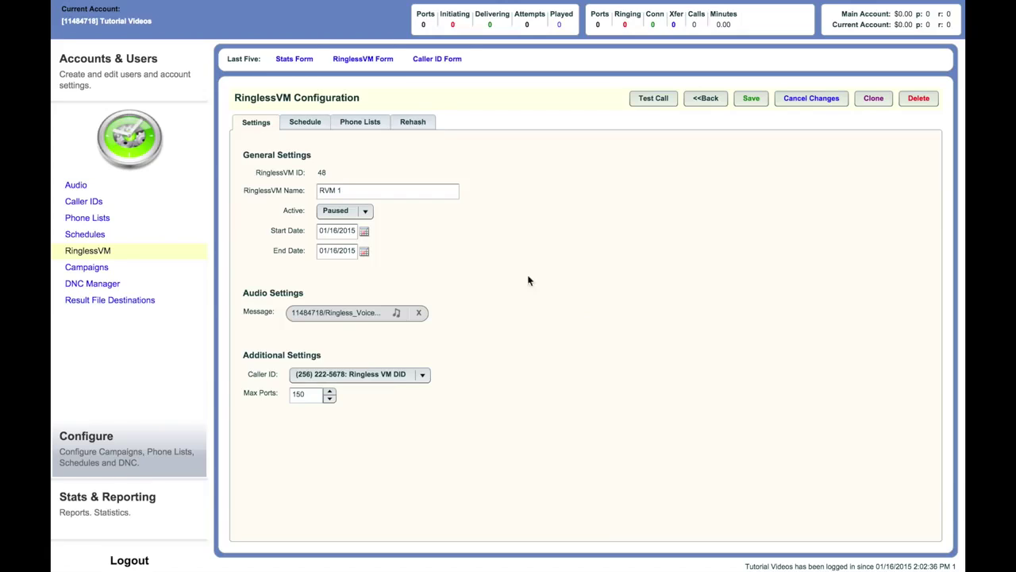
# Step: Change RVM 1's Active state from Paused to Active
pyautogui.click(365, 212)
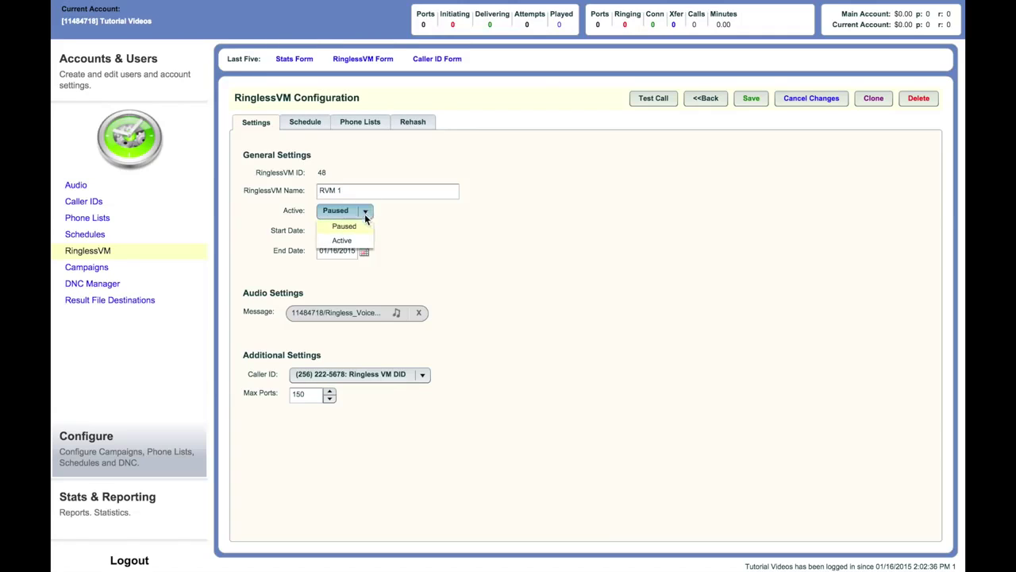
pyautogui.click(346, 241)
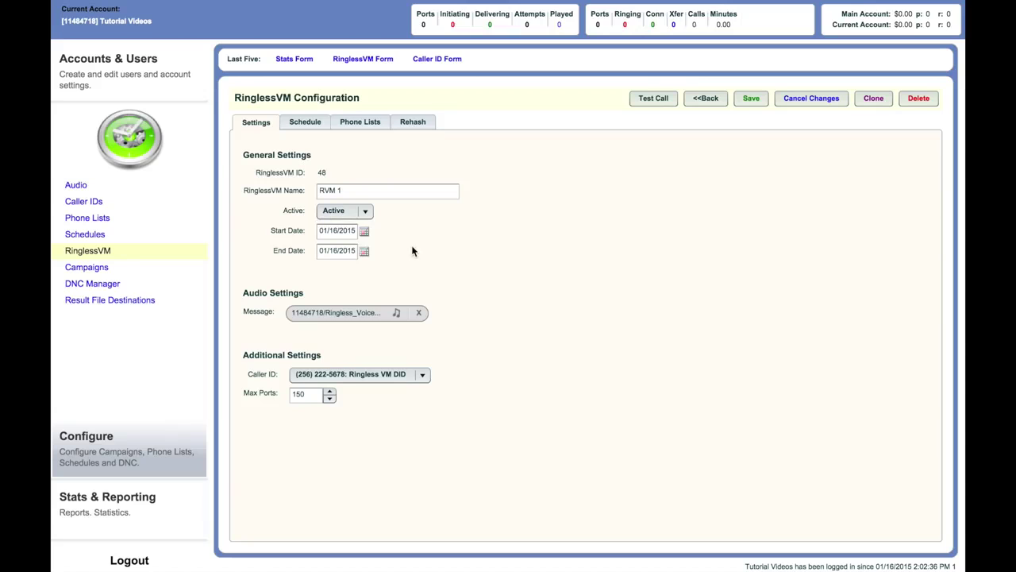